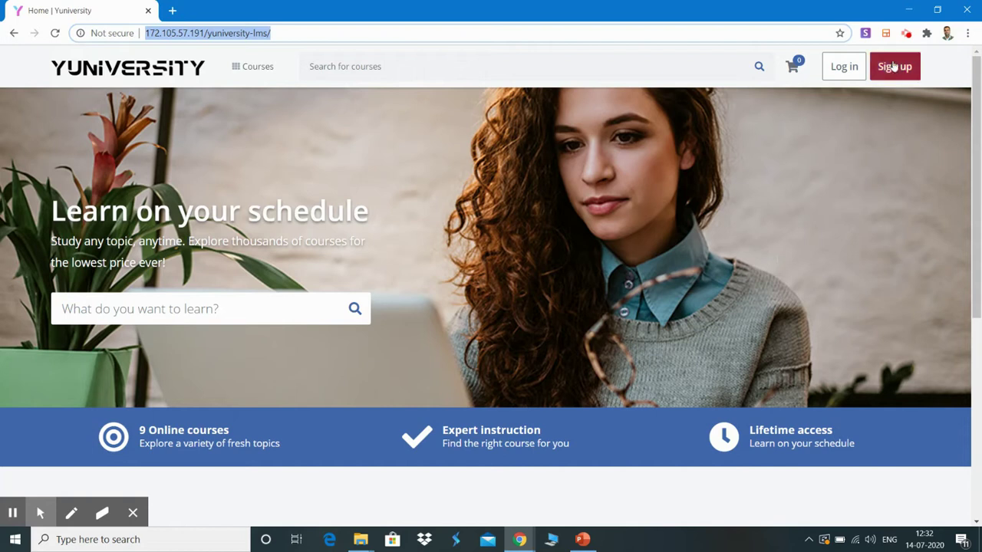
- Log in to the Yuniversity site with the saved e-mail and password of the admin account
left_click(844, 66)
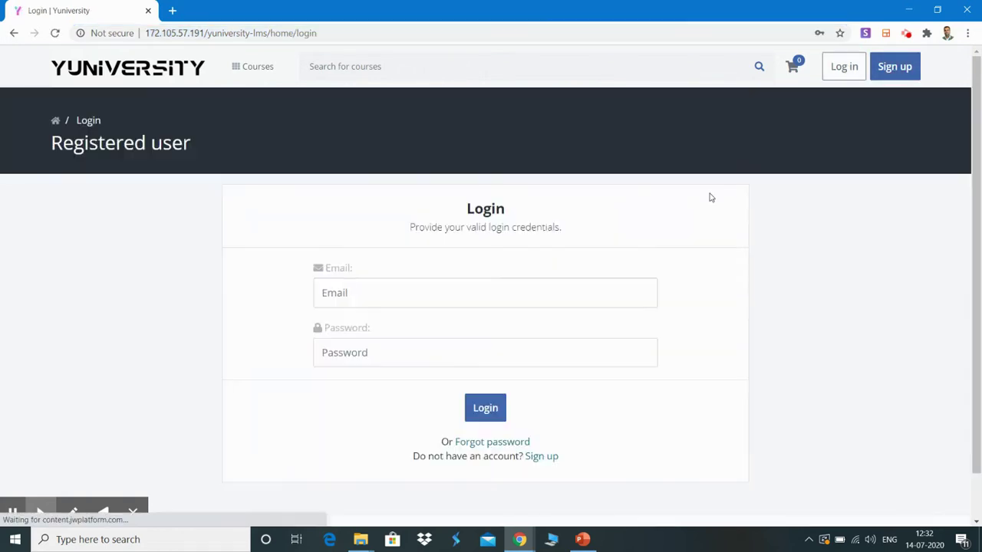
left_click(380, 285)
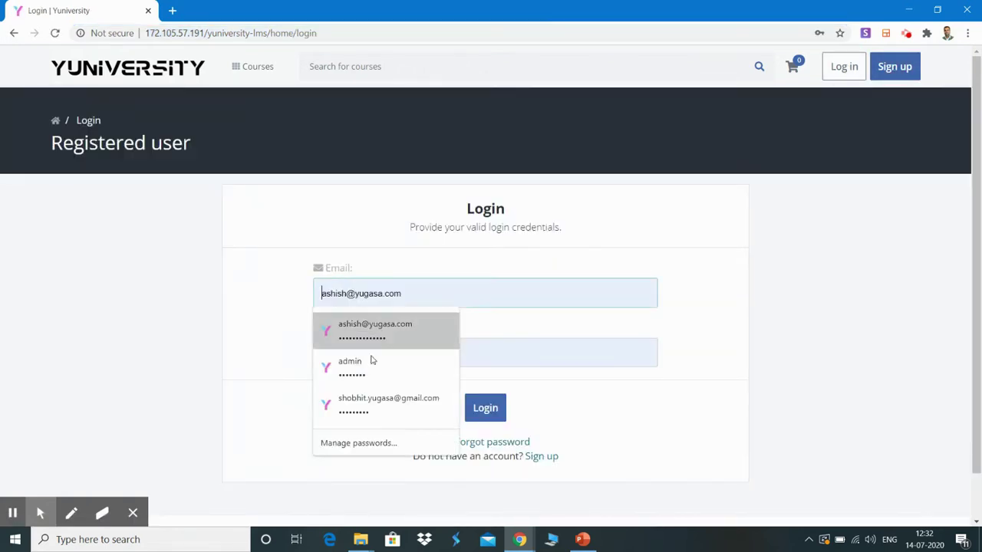
left_click(357, 401)
left_click(489, 407)
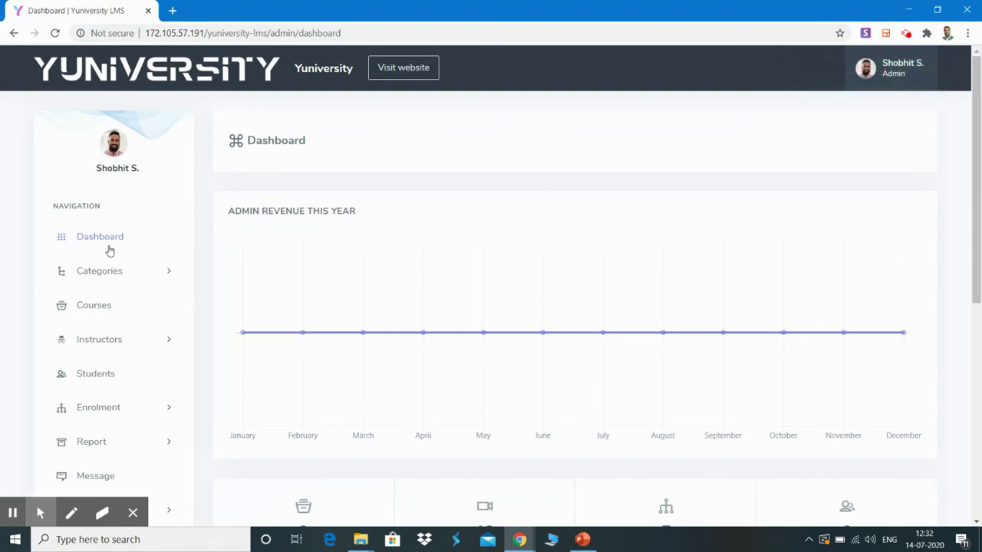
- Review the admin dashboard's revenue chart, course, lesson, enrolment and student figures, and the course overview
scroll(375, 361, "down", 3)
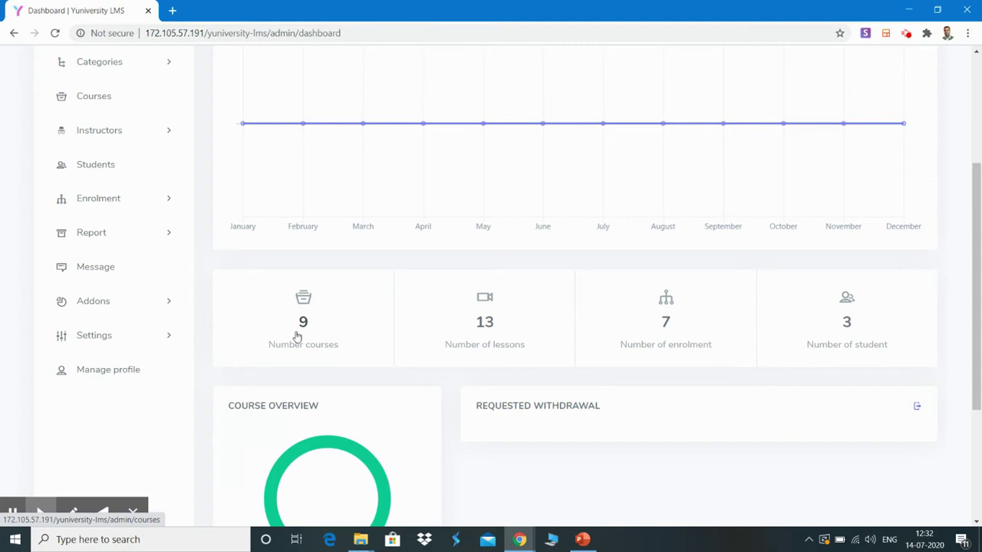
scroll(325, 372, "down", 3)
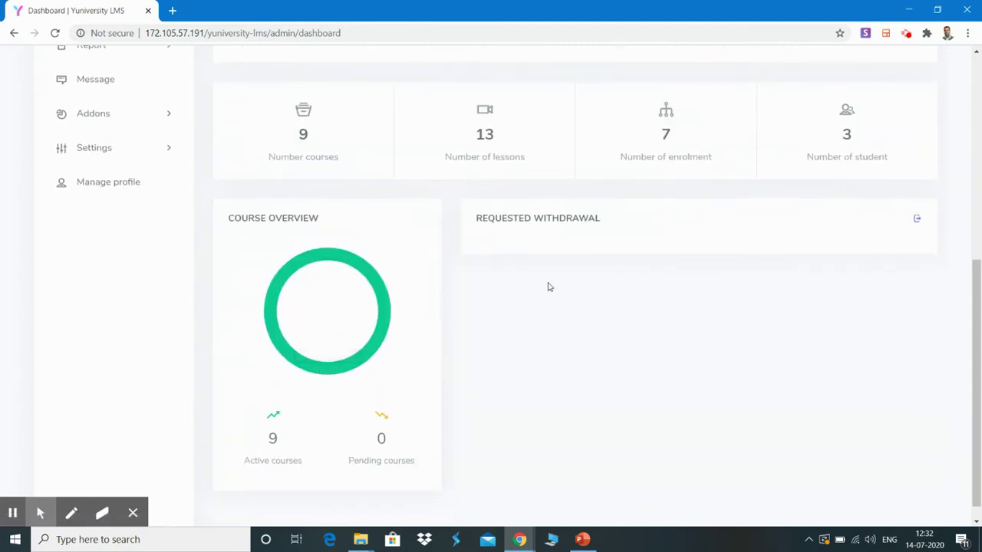
scroll(548, 287, "up", 4)
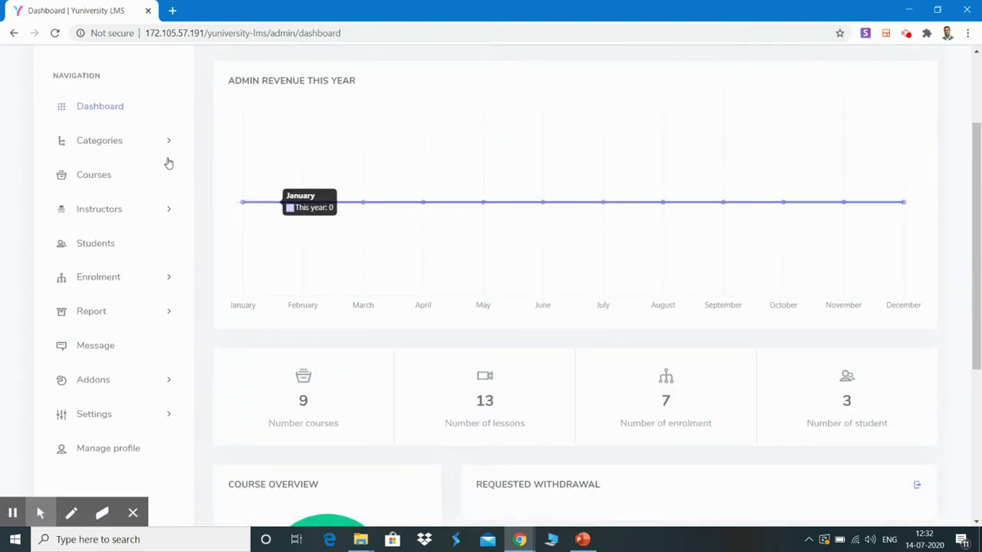
- Open the list of course categories and look through the categories with their sub categories
left_click(104, 142)
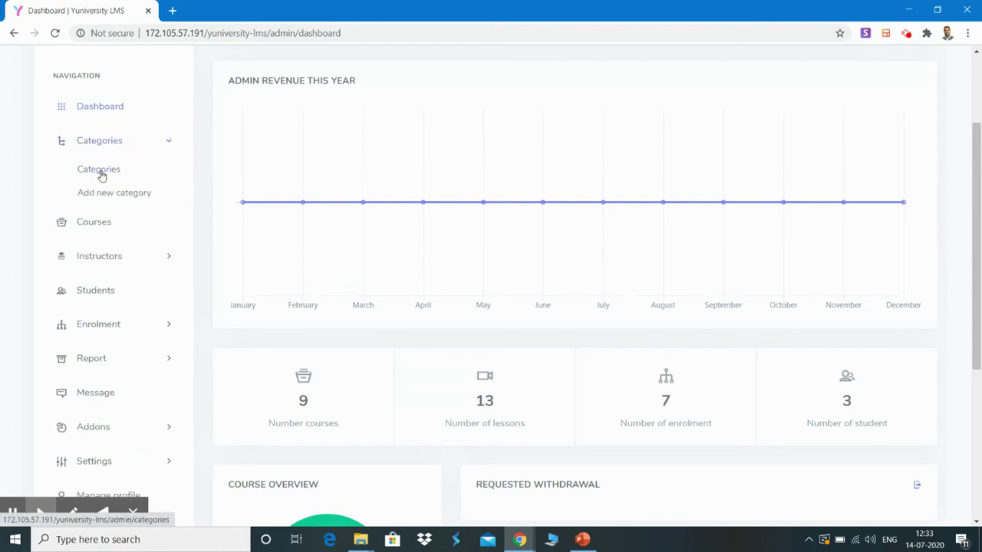
left_click(99, 174)
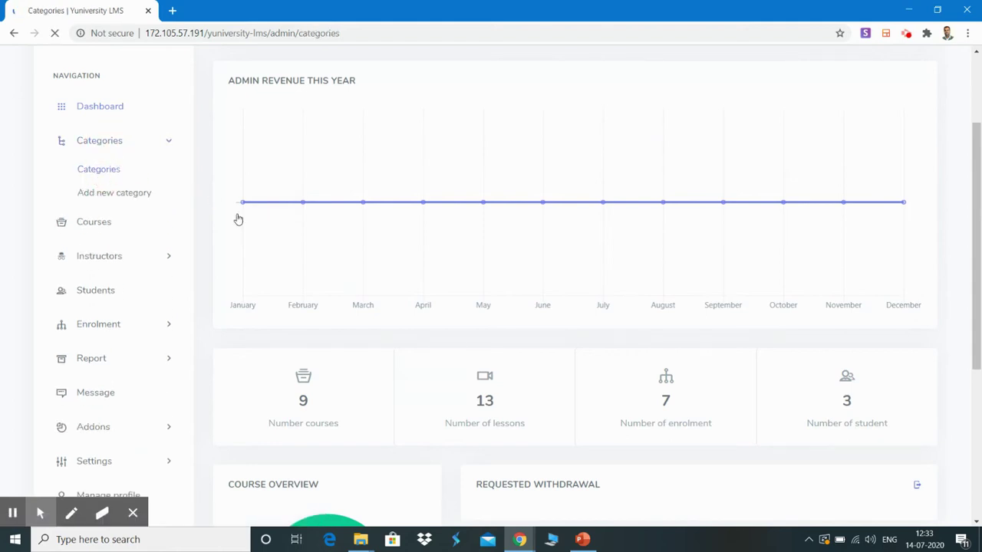
scroll(351, 358, "down", 2)
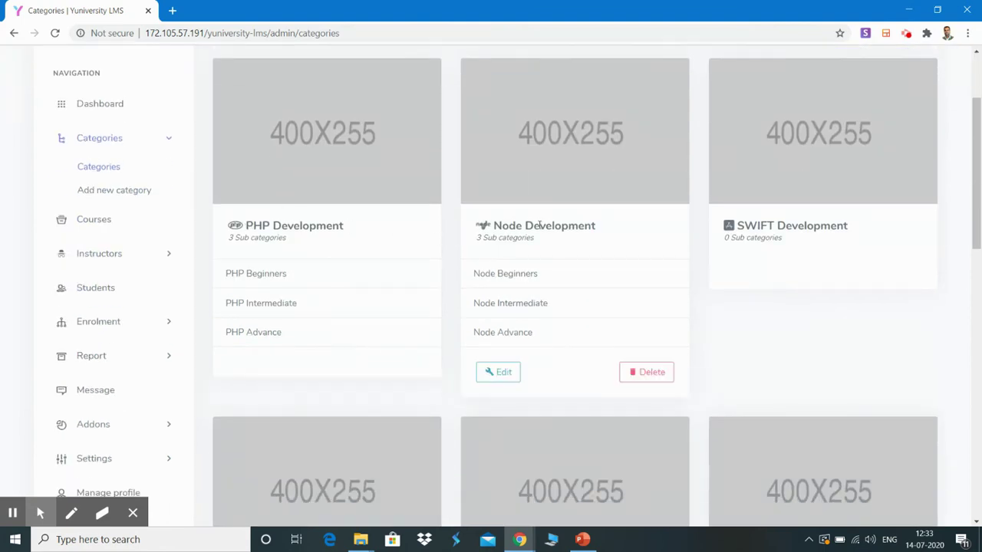
scroll(691, 379, "down", 1)
mouse_move(397, 305)
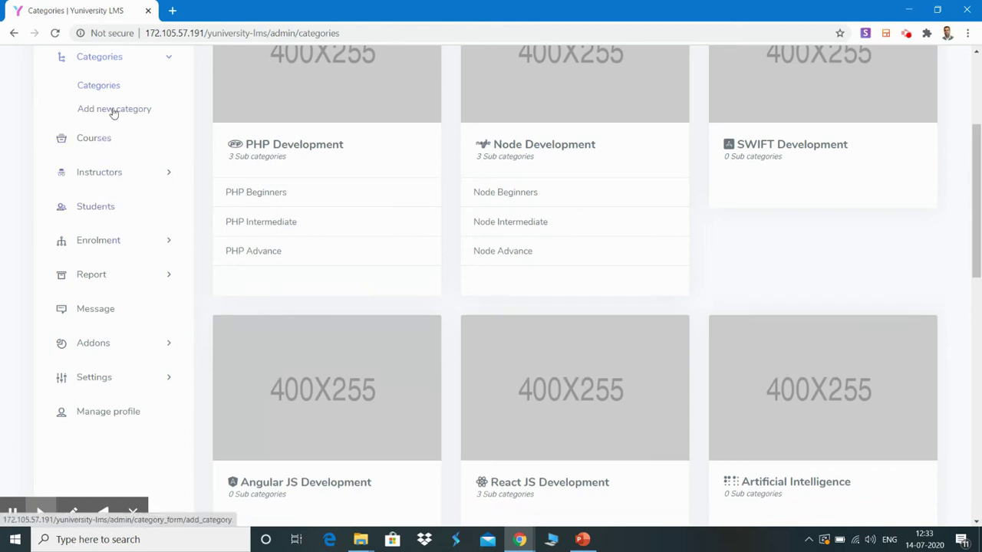
- Open the Courses page and look through the whole course list
left_click(98, 142)
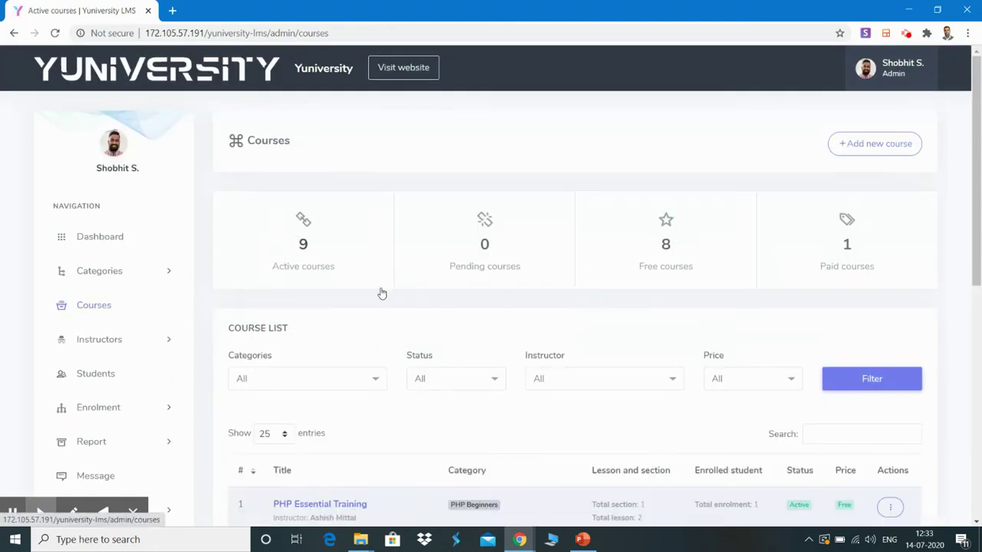
scroll(375, 388, "down", 3)
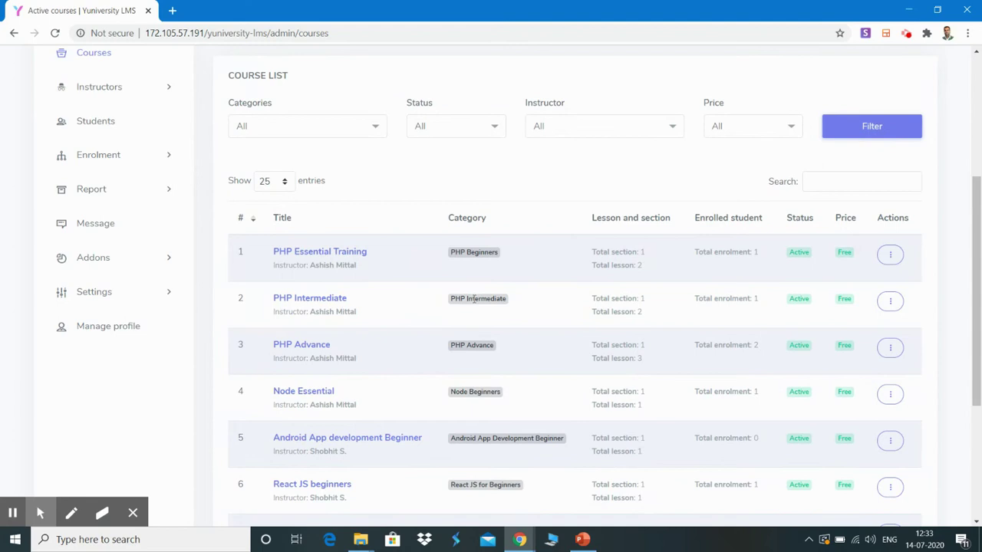
scroll(474, 299, "down", 1)
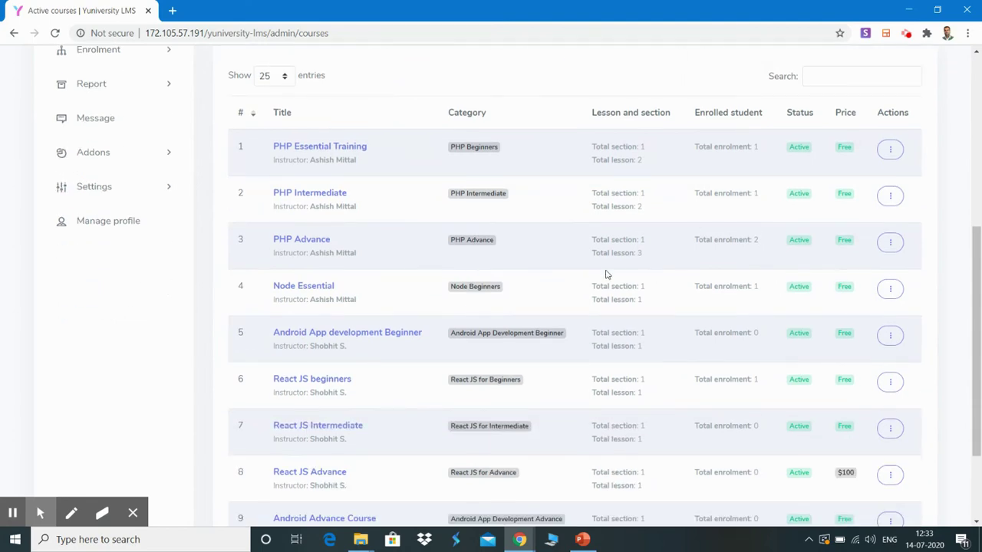
scroll(750, 392, "down", 2)
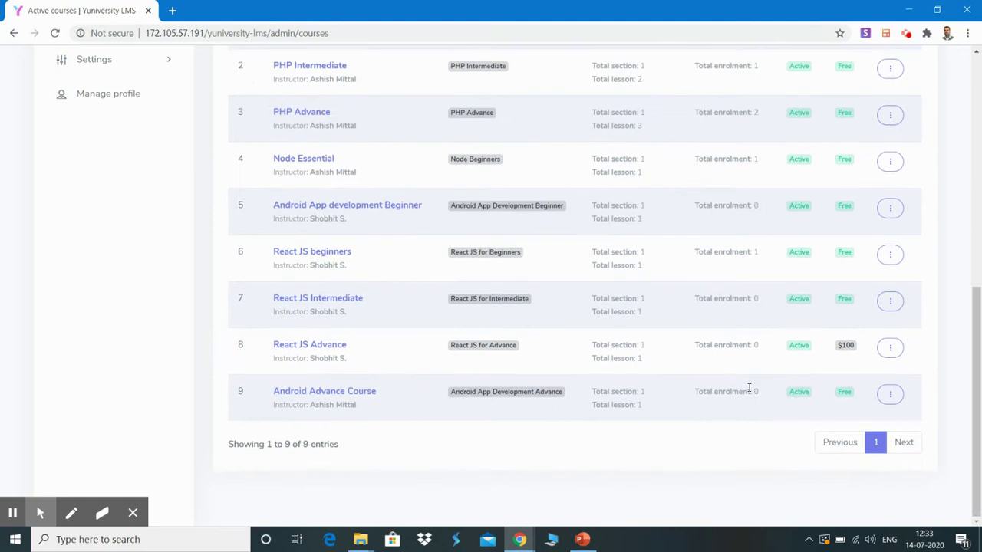
- Show the available actions for Android Advance Course, review the course list filters, and dismiss the actions
left_click(890, 394)
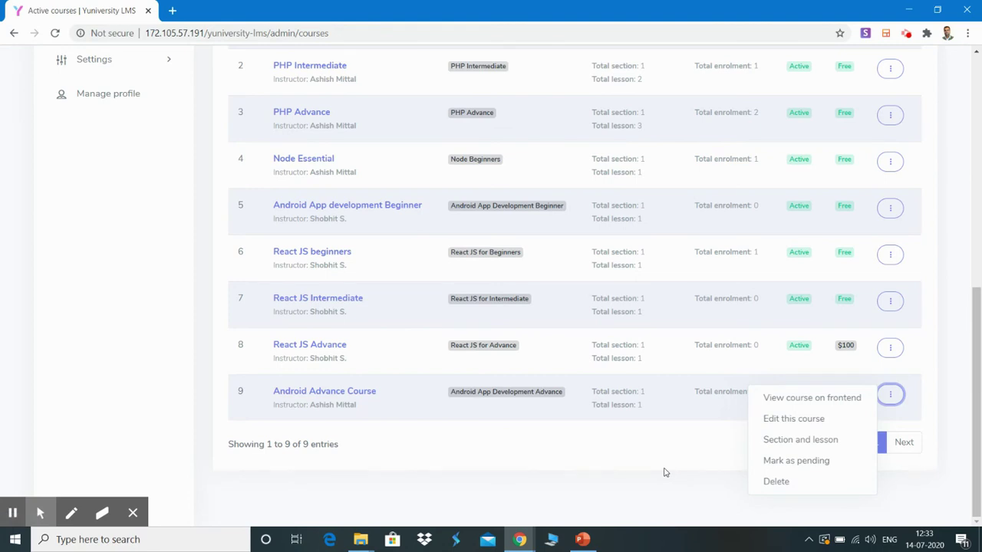
scroll(666, 473, "up", 6)
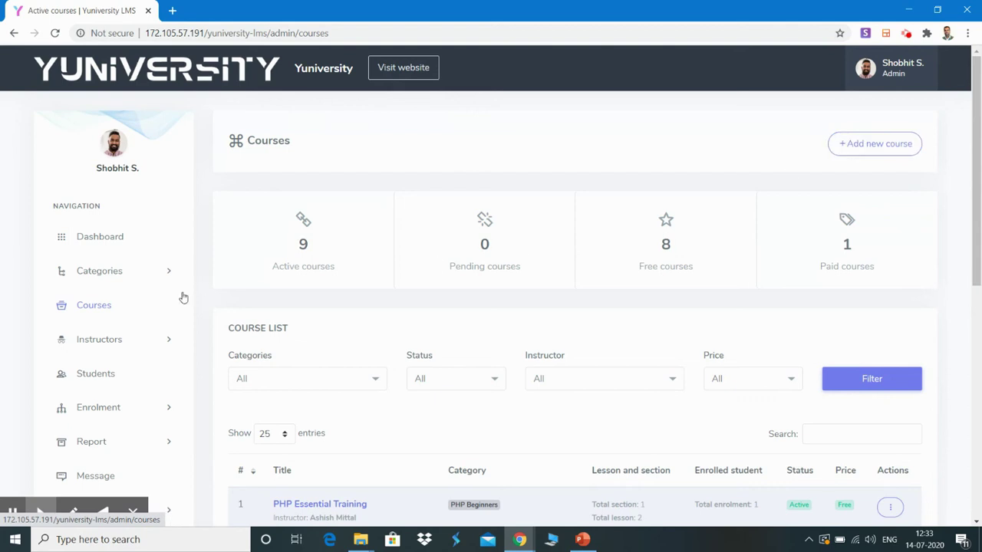
scroll(268, 387, "down", 1)
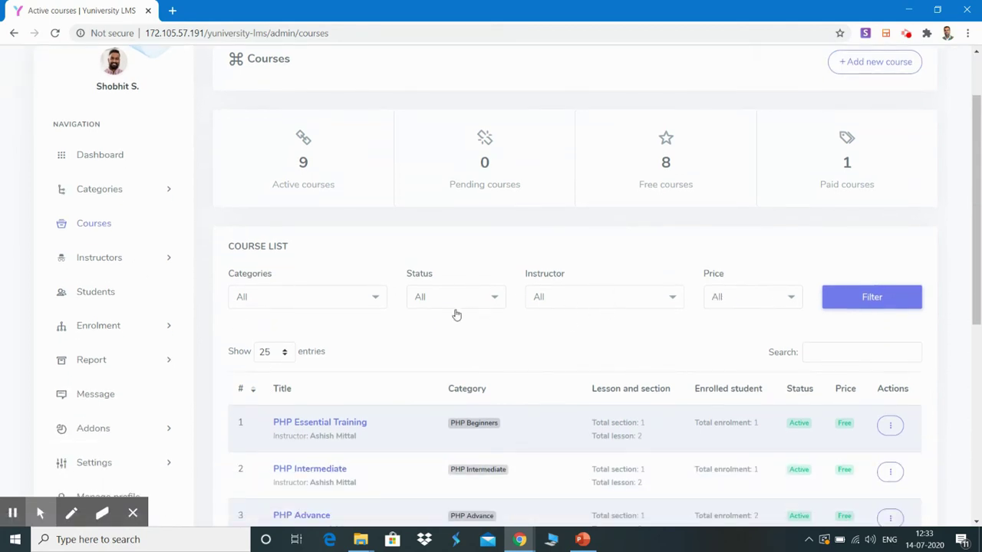
scroll(511, 320, "down", 5)
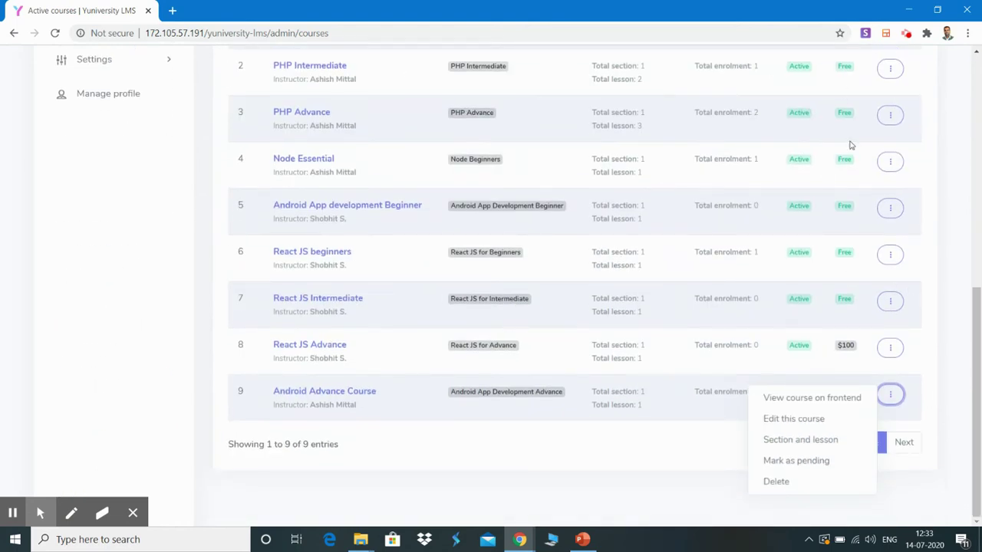
left_click(679, 454)
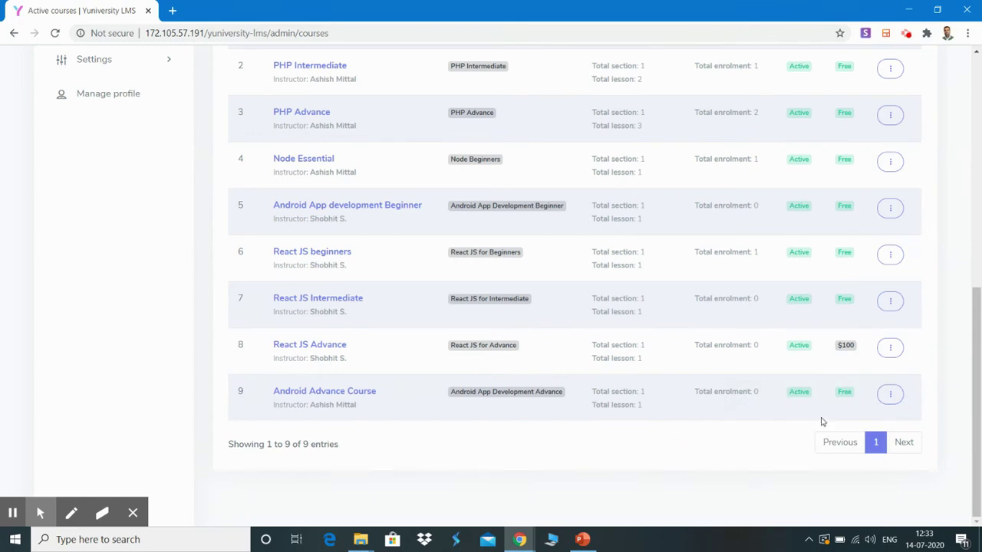
scroll(634, 361, "up", 5)
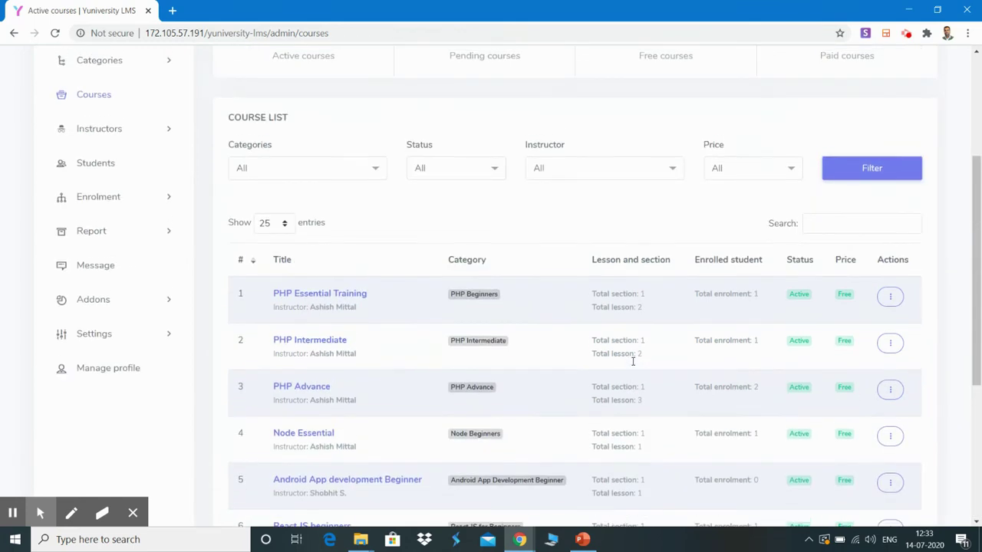
- Open the instructor list and show the actions available for the listed instructor
left_click(116, 248)
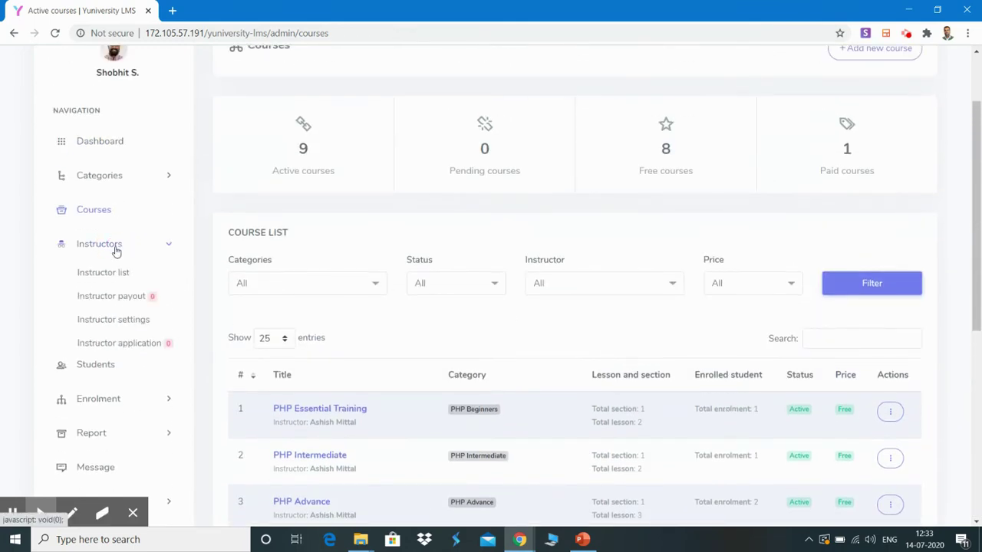
left_click(115, 277)
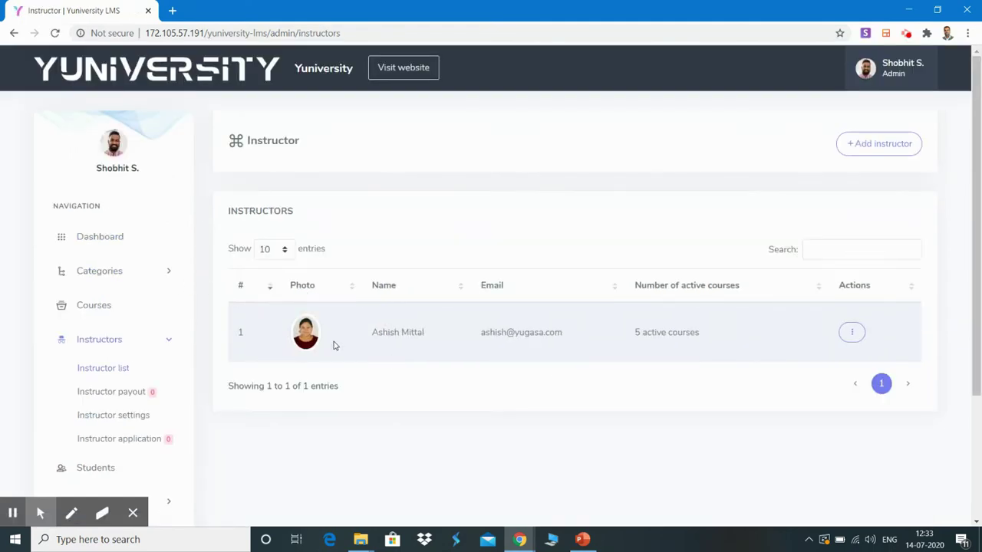
left_click(852, 332)
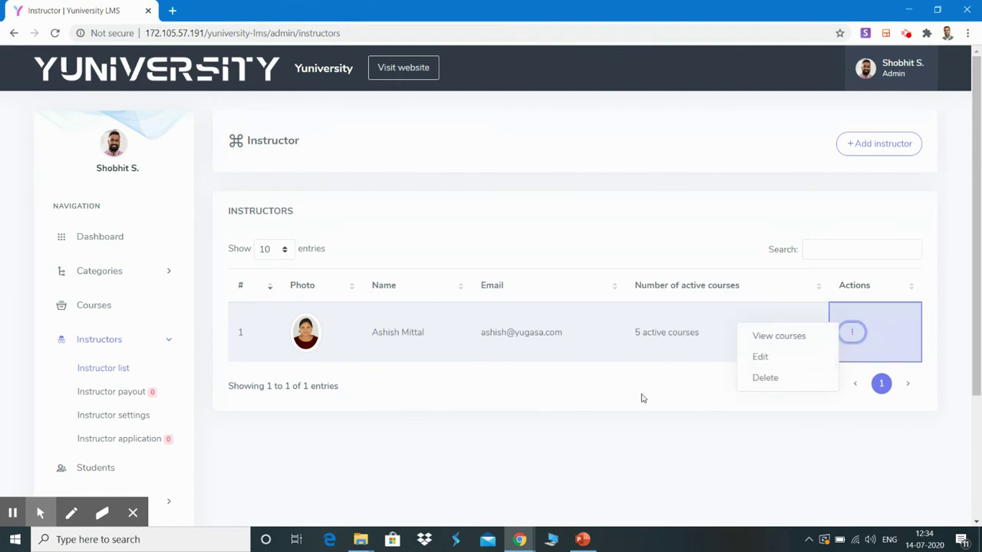
- Check the completed and pending instructor payouts, and open the instructor settings with the commission percentages
left_click(103, 393)
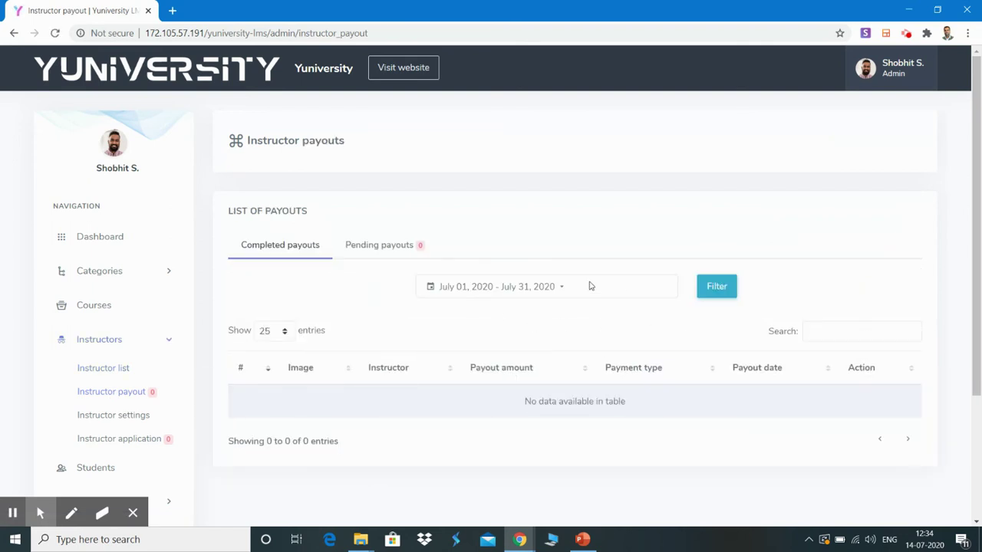
left_click(371, 246)
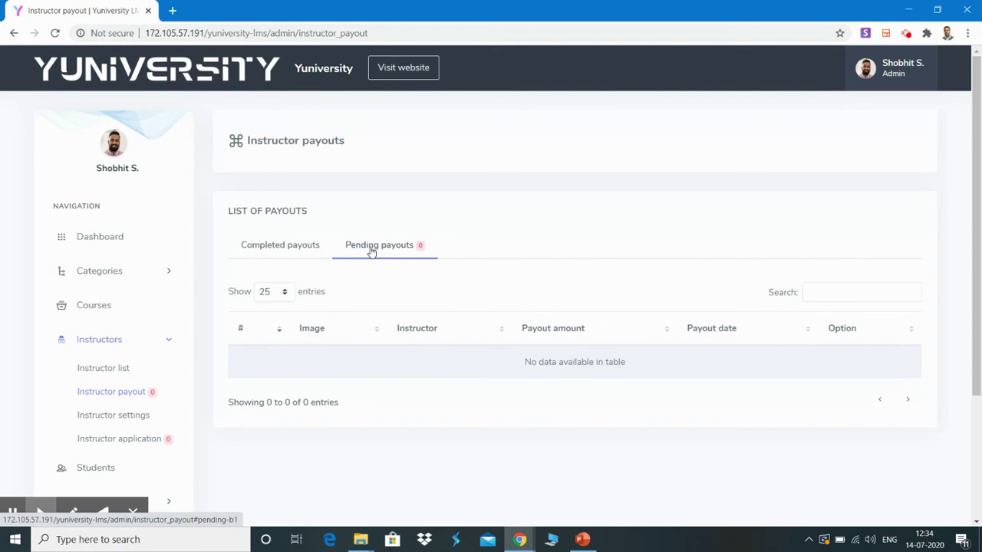
left_click(115, 420)
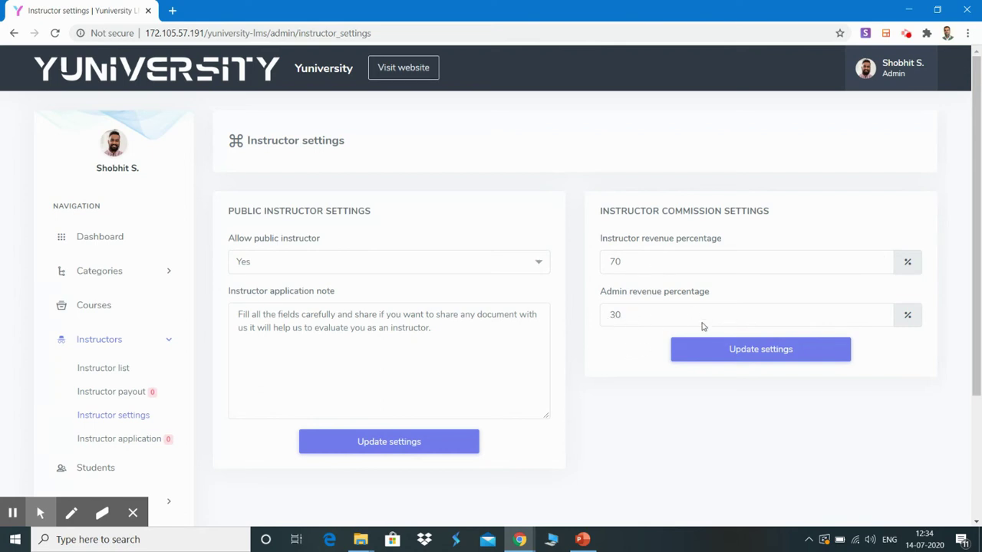
- Open the student list, show the actions available for the first student, and dismiss them
scroll(262, 387, "down", 2)
left_click(104, 369)
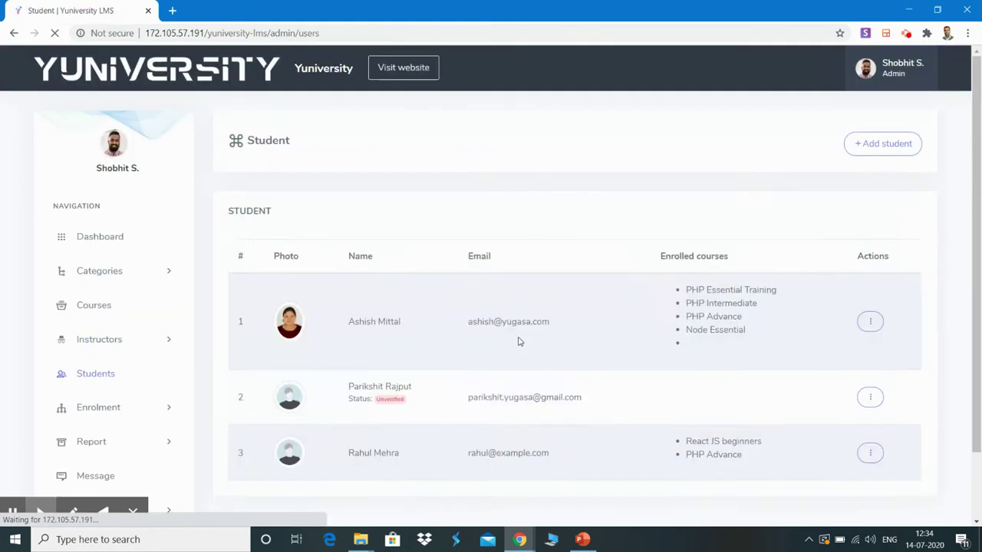
scroll(556, 384, "down", 2)
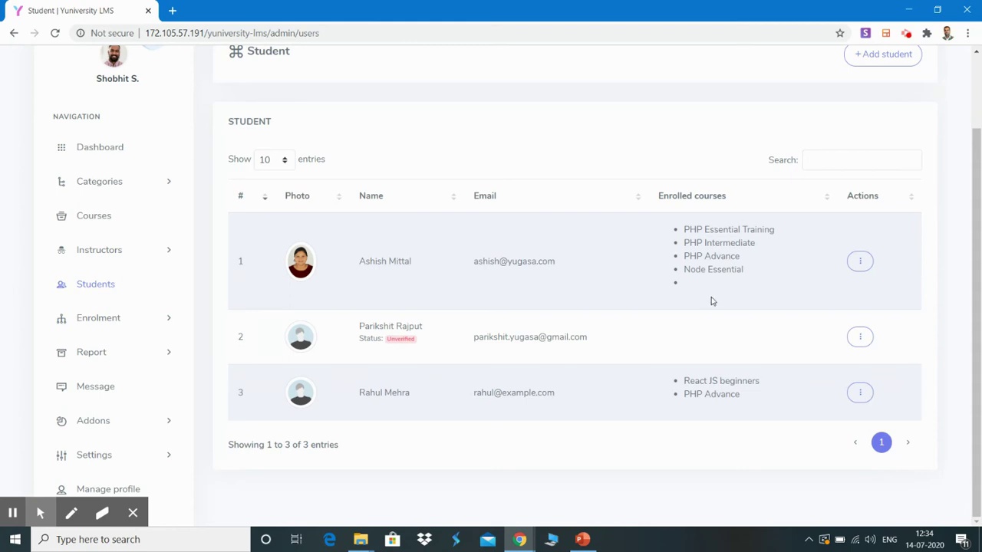
left_click(860, 261)
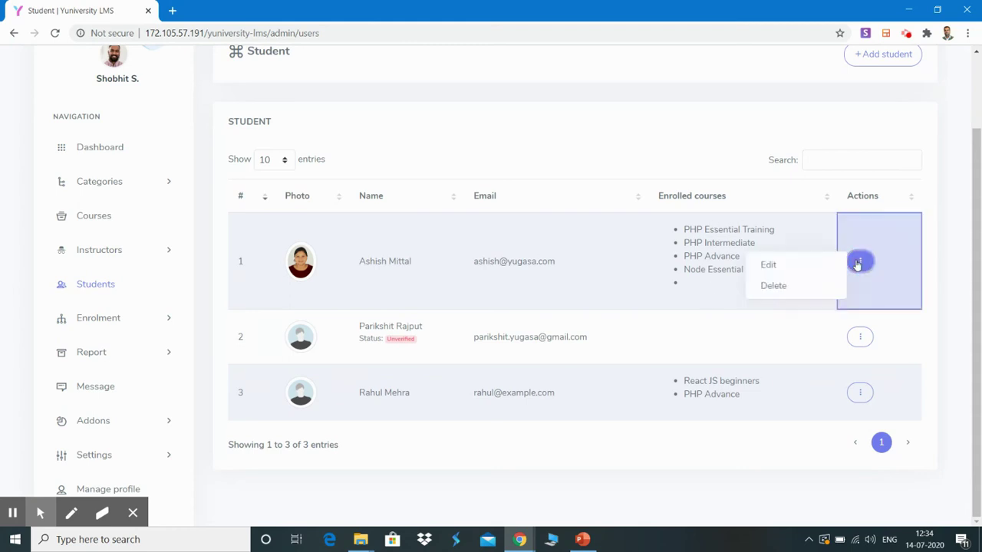
left_click(591, 184)
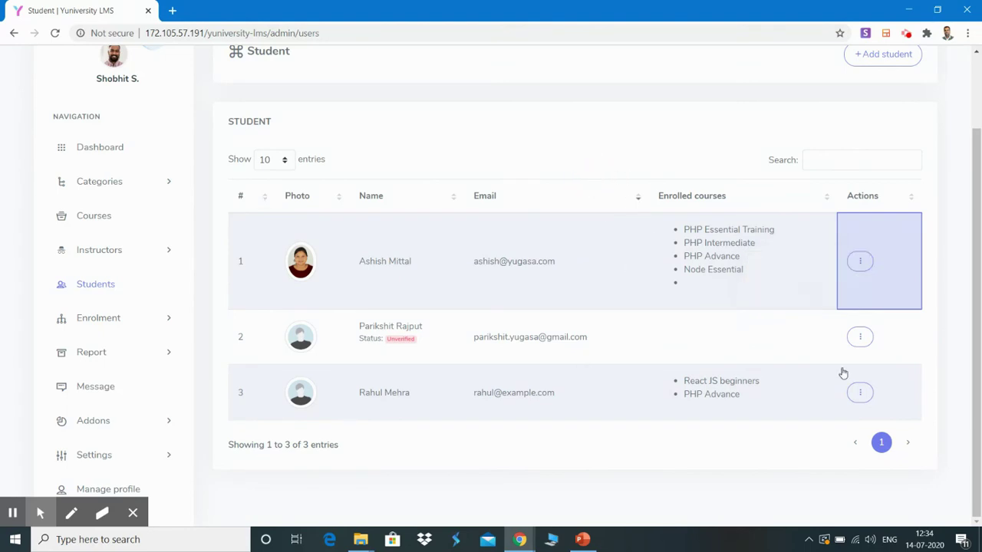
scroll(821, 298, "up", 2)
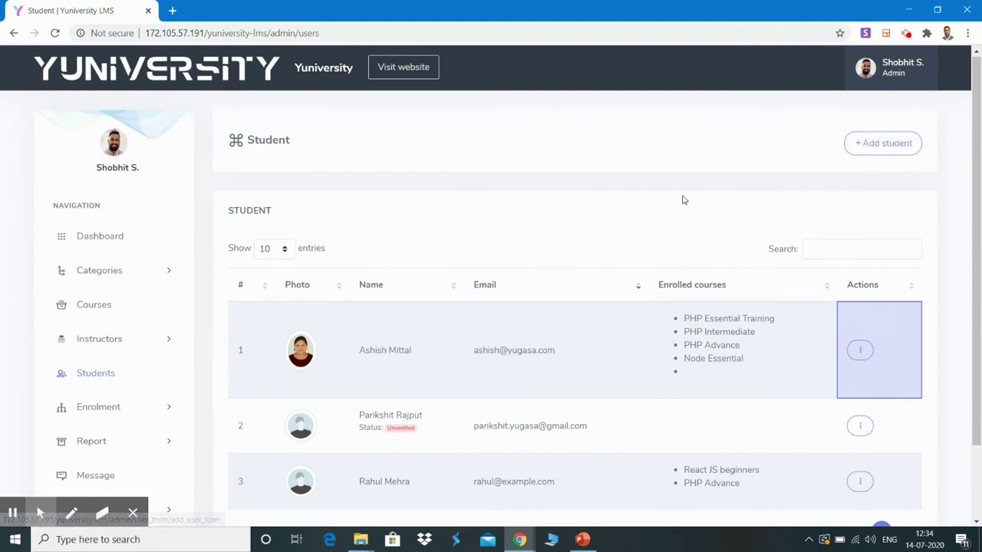
- Open the enrolment history and look through all enrolled students, courses and dates
scroll(682, 198, "down", 2)
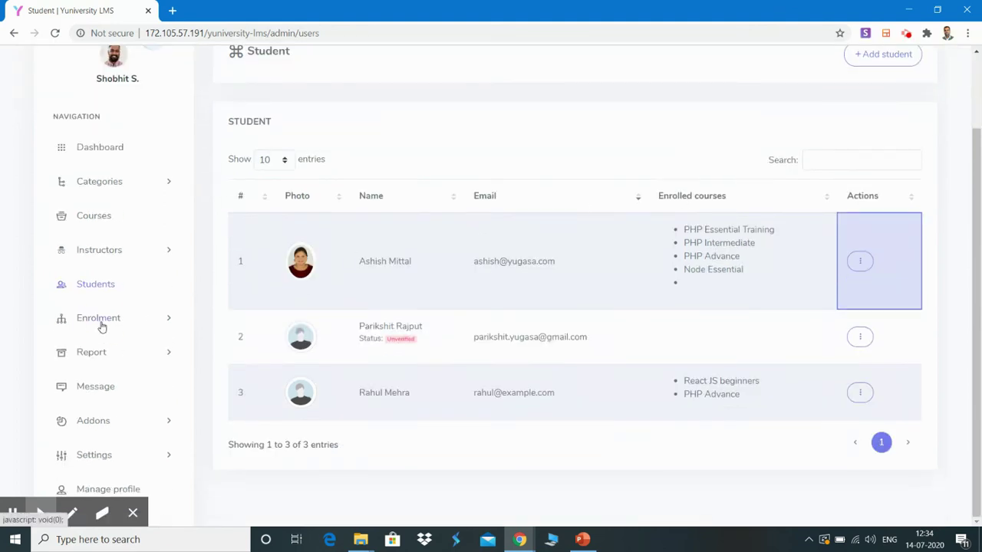
left_click(102, 326)
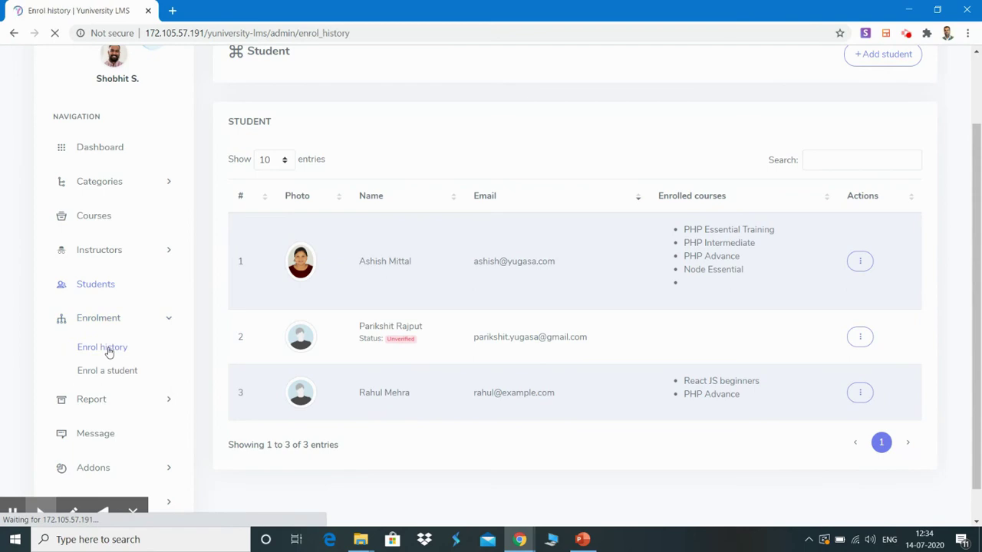
scroll(548, 407, "down", 4)
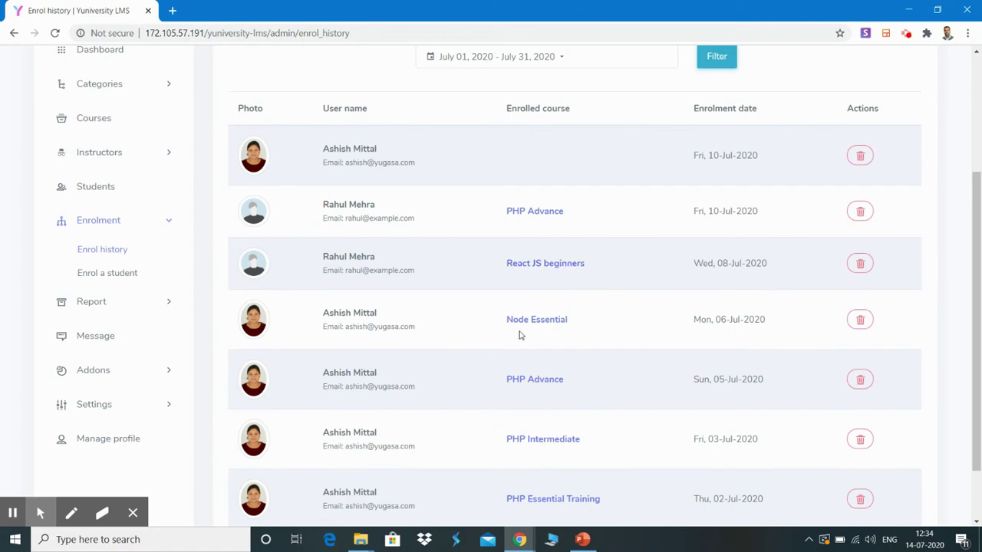
scroll(519, 335, "down", 2)
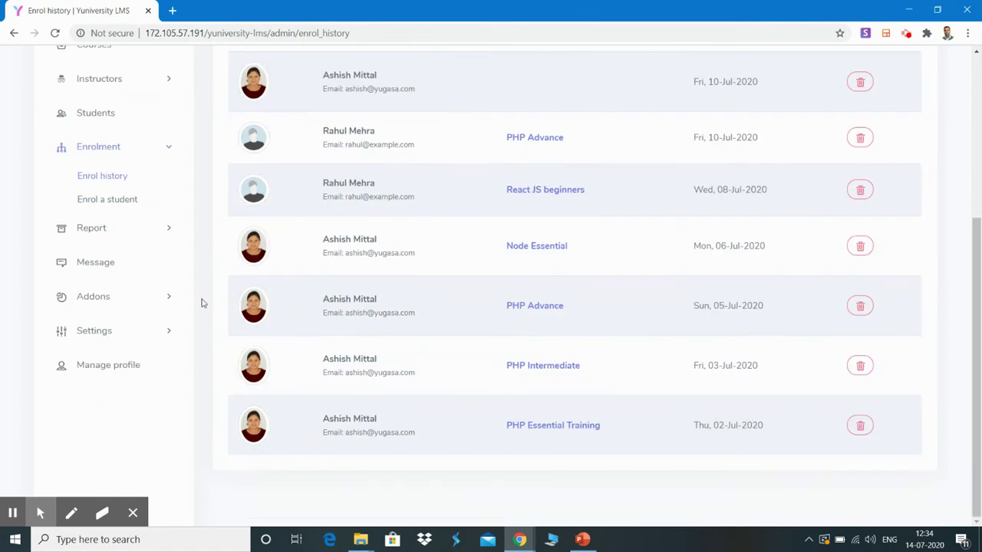
- Open the student enrolment form and view its selectable users and courses, leaving both fields unselected
left_click(108, 204)
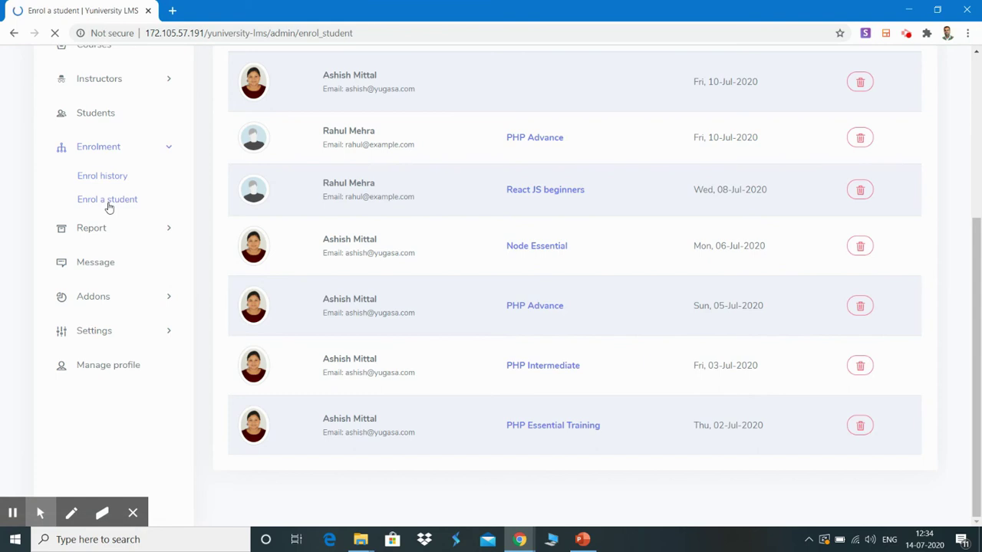
left_click(445, 264)
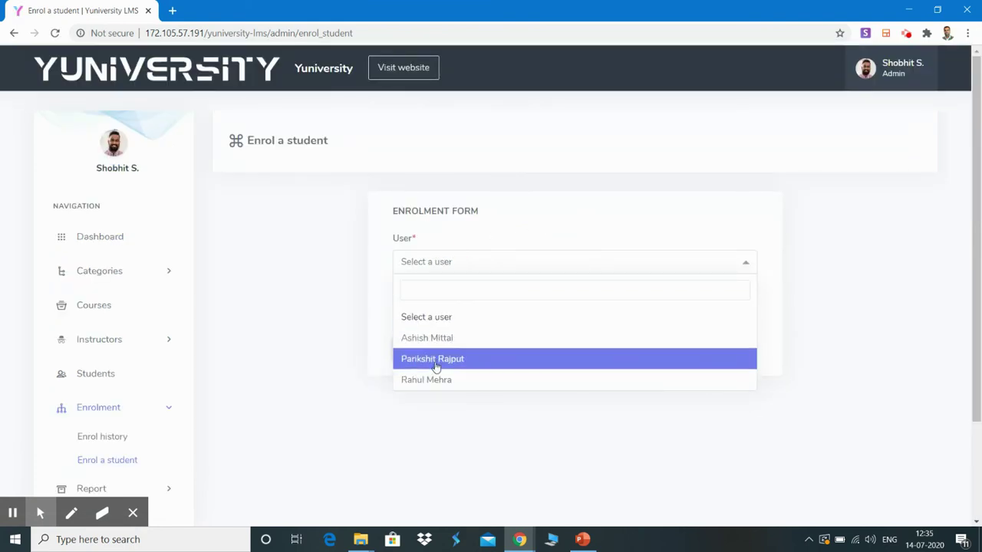
left_click(277, 340)
left_click(457, 320)
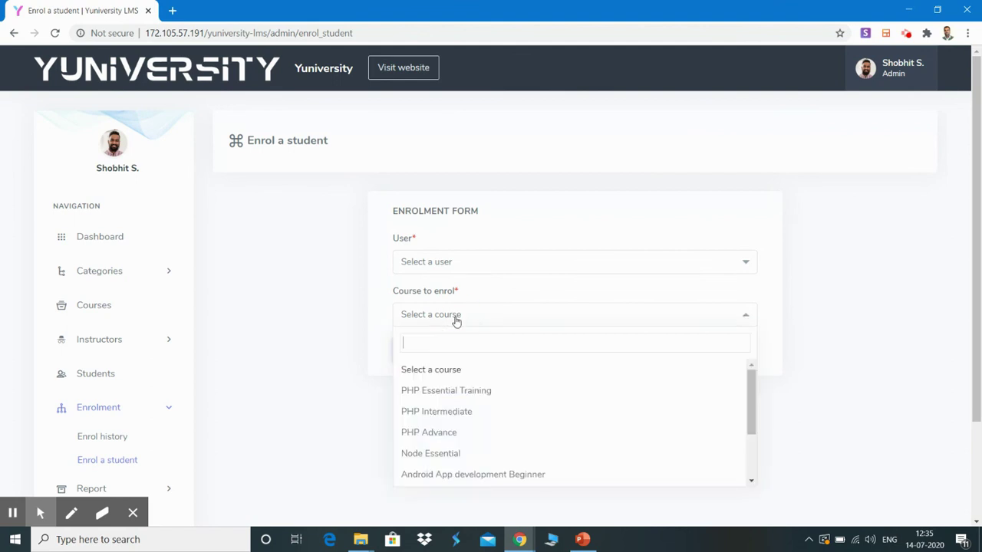
left_click(317, 387)
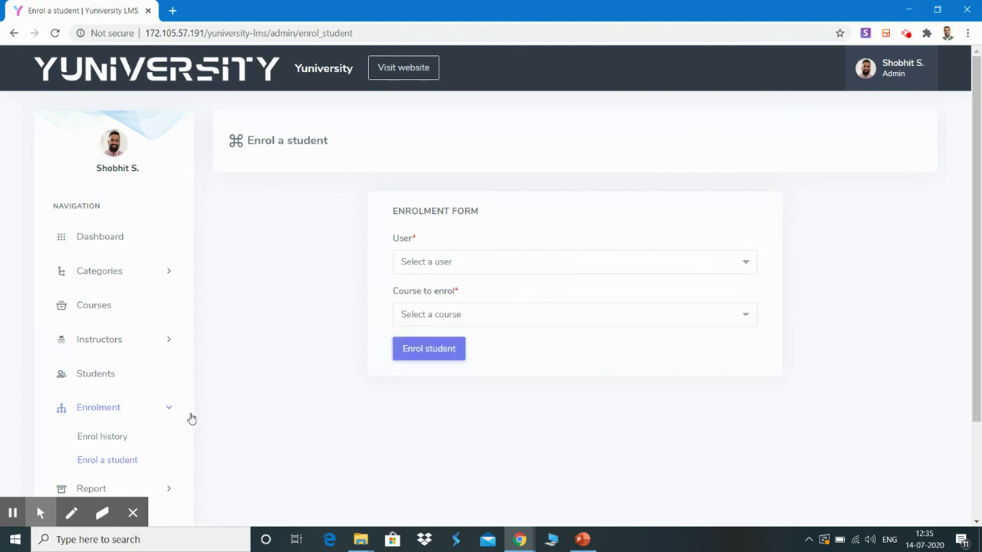
- Show the admin and instructor revenue report options, and open the private messaging page
scroll(138, 428, "down", 2)
left_click(117, 364)
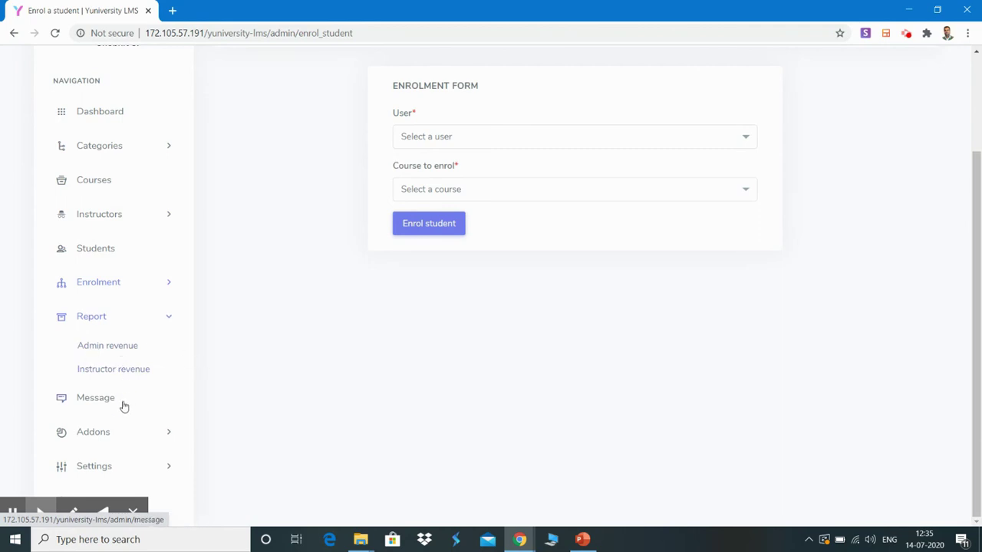
left_click(96, 401)
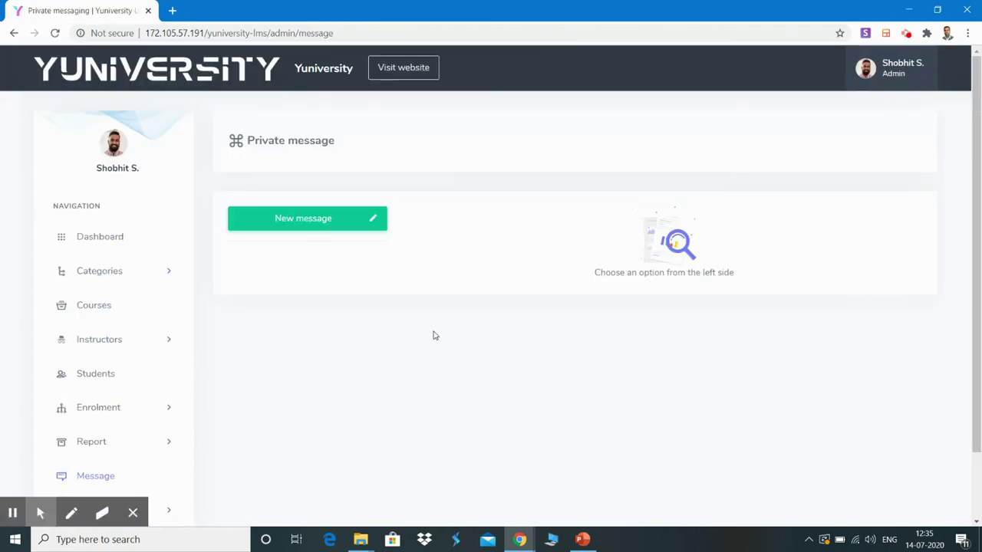
- Show the options available under Addons and those under Settings
scroll(434, 335, "down", 1)
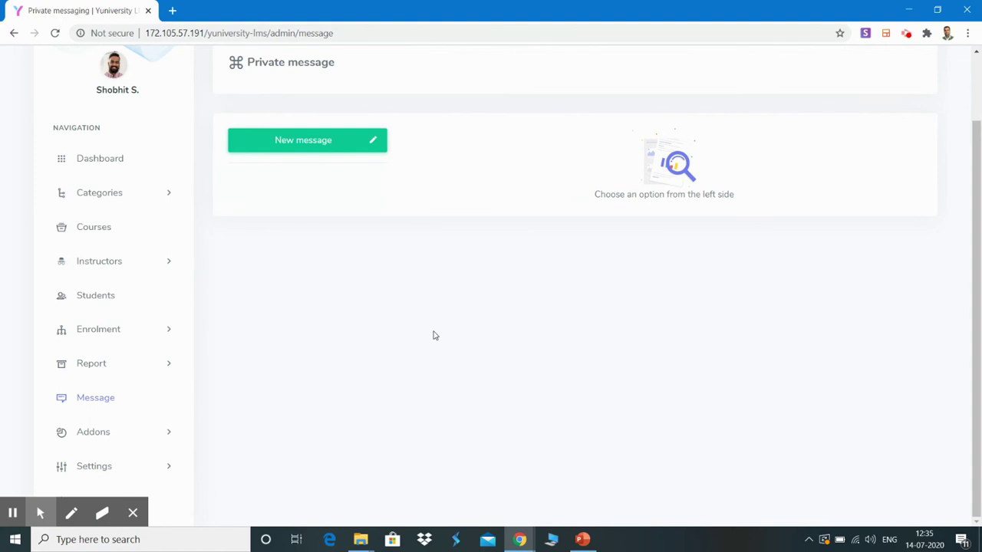
left_click(126, 434)
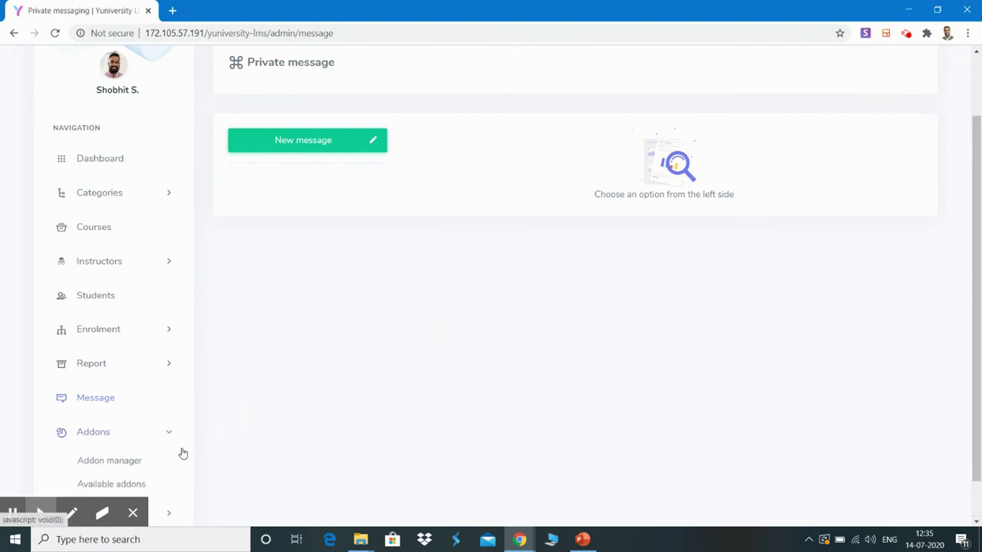
scroll(163, 476, "down", 1)
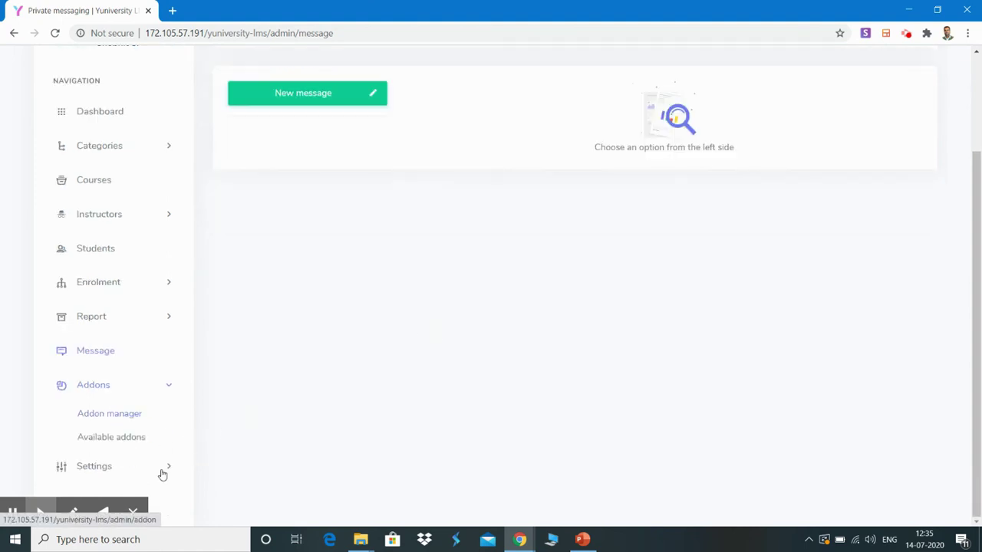
left_click(101, 470)
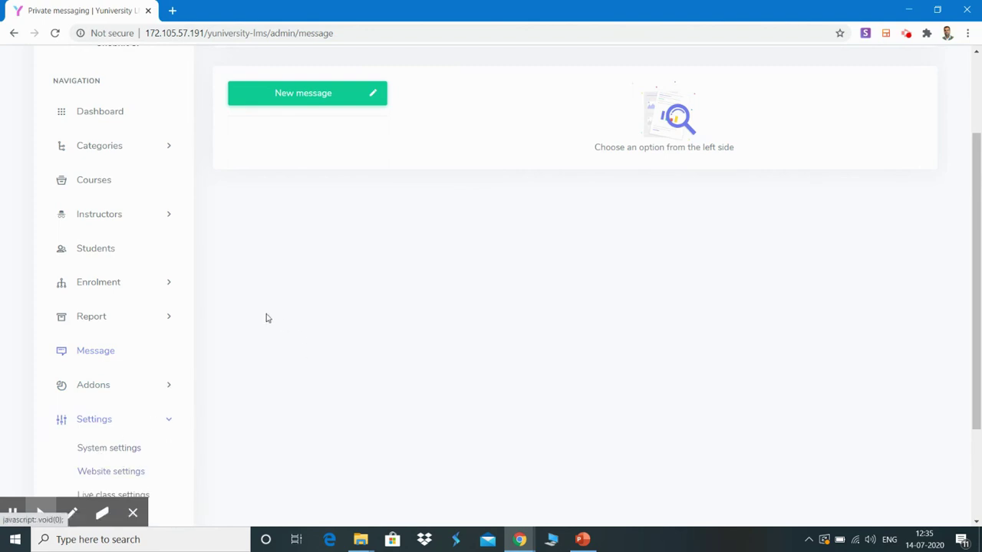
- Return to the dashboard, open the public website in a new browser tab, and look at its top 10 latest courses
scroll(266, 318, "up", 2)
left_click(91, 234)
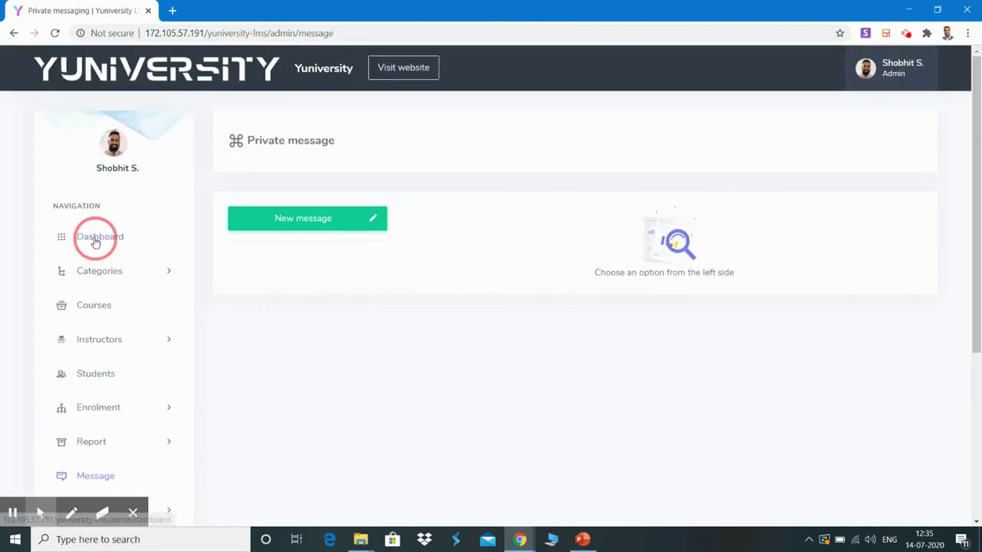
right_click(411, 71)
left_click(445, 81)
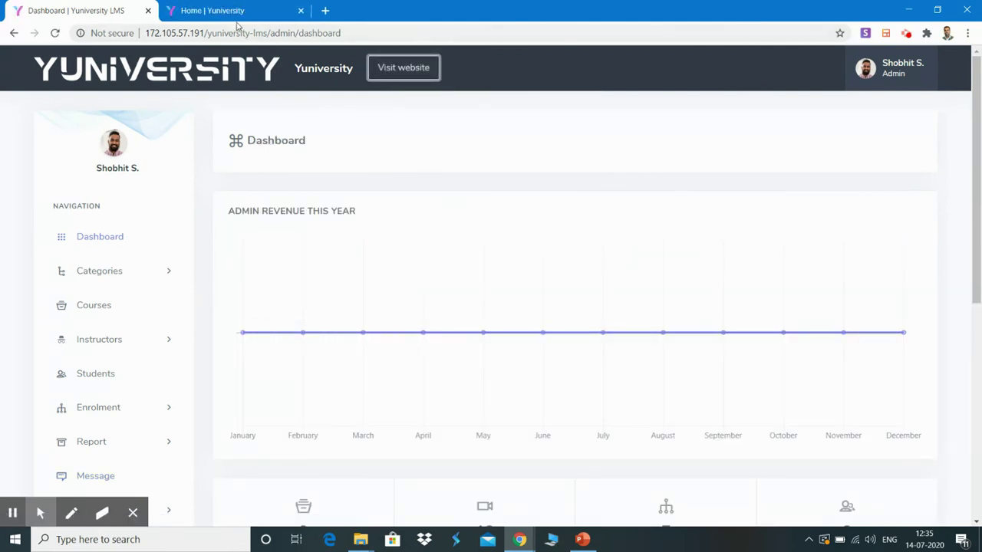
left_click(229, 12)
scroll(453, 267, "down", 5)
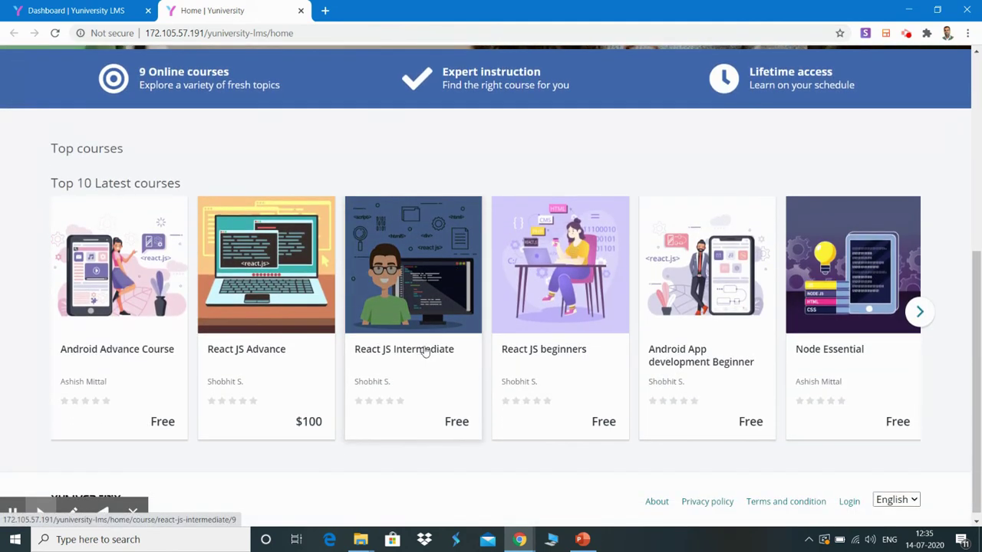
- Open the React JS Intermediate course page, look through its curriculum and enrolment details, and return to the admin dashboard
left_click(426, 351)
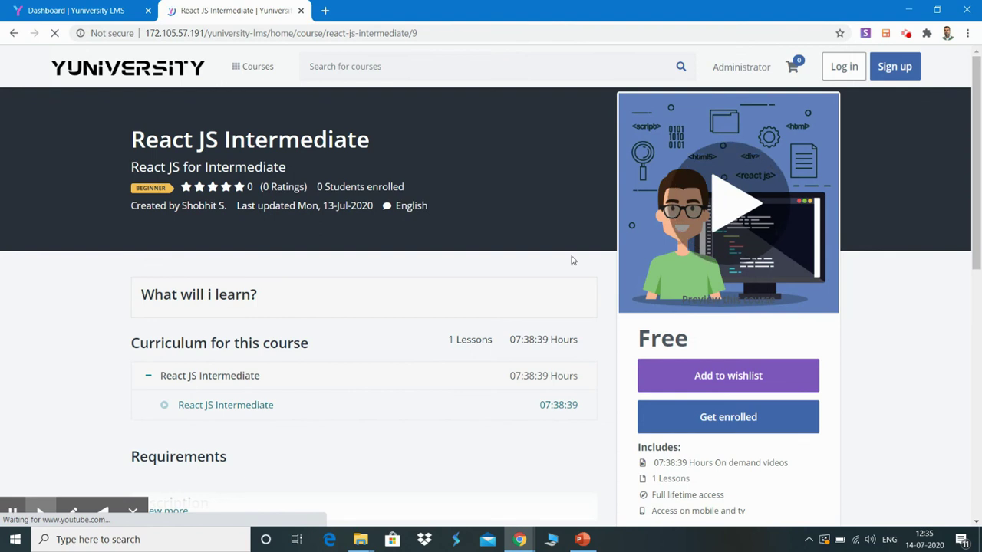
scroll(604, 427, "down", 3)
scroll(604, 427, "up", 2)
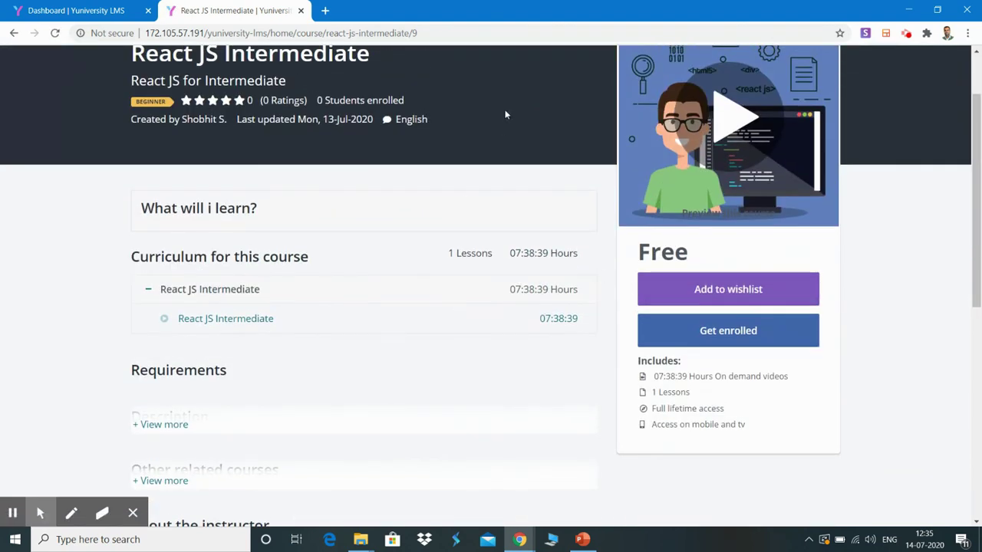
left_click(73, 11)
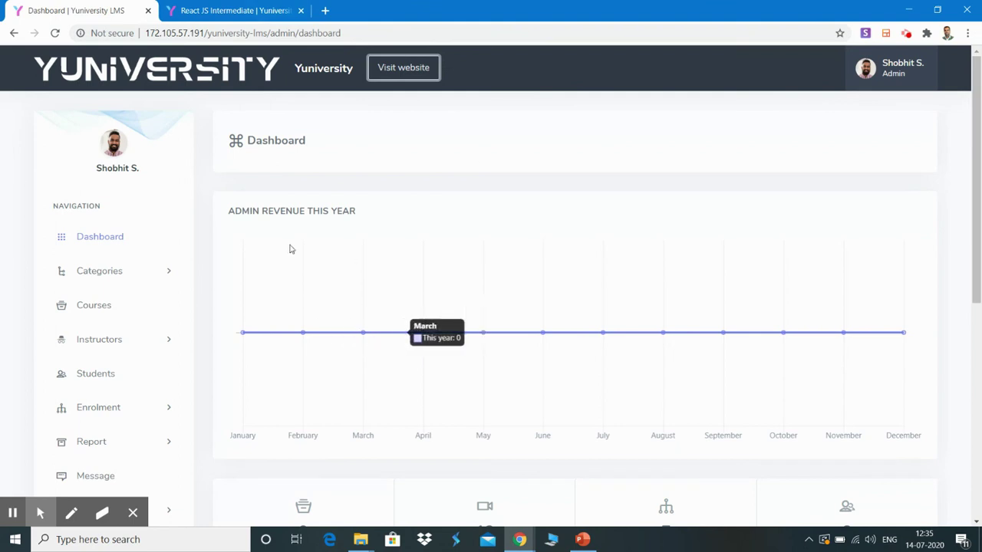